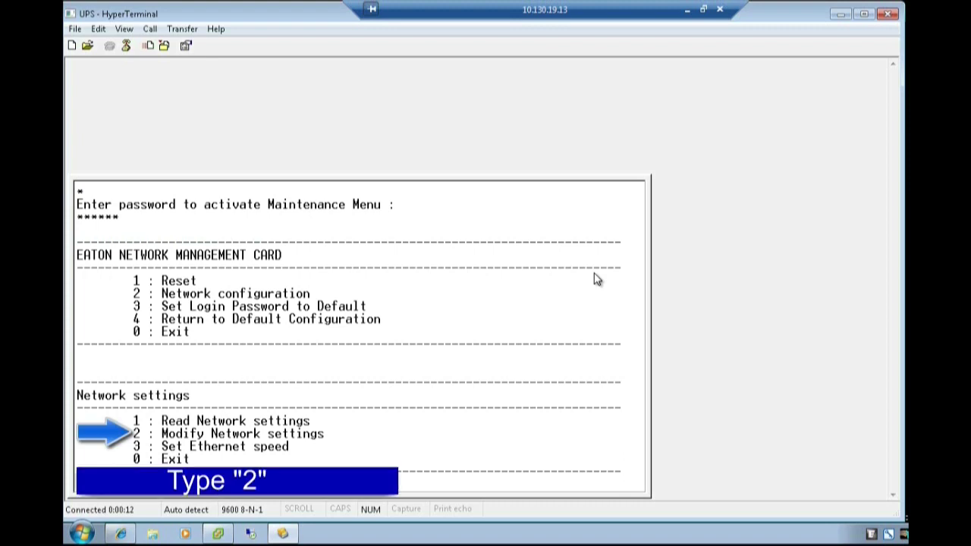
Choose Modify Network settings, decline DHCP, and accept static IP 10.130.19.3 with mask 255.255.255.224
{"action": "type", "text": "2"}
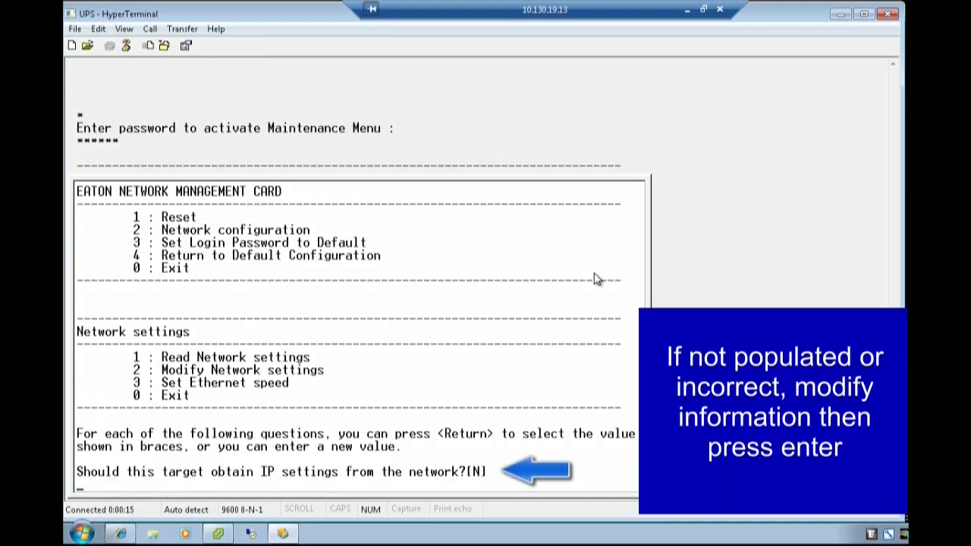
{"action": "key", "text": "Return"}
{"action": "key", "text": "Return"}
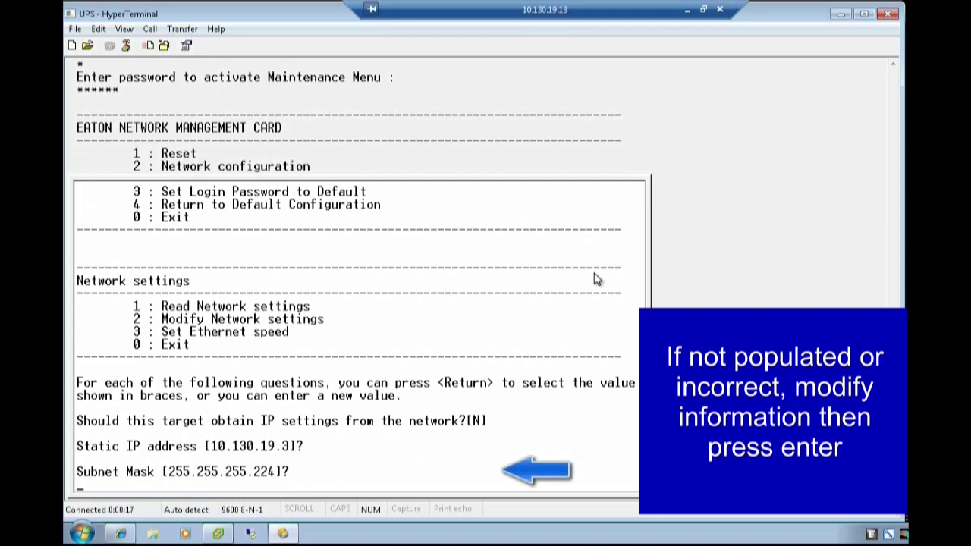
{"action": "key", "text": "Return"}
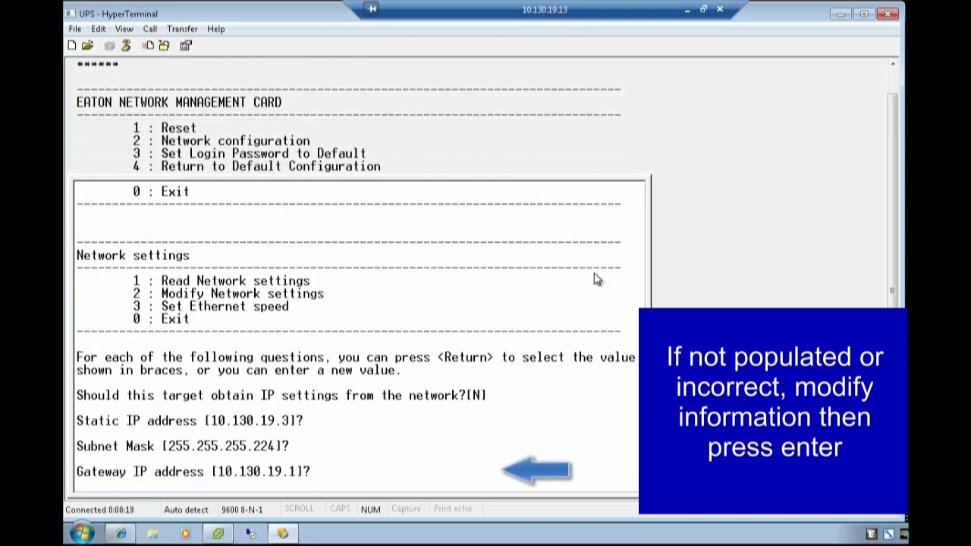
{"action": "key", "text": "Return"}
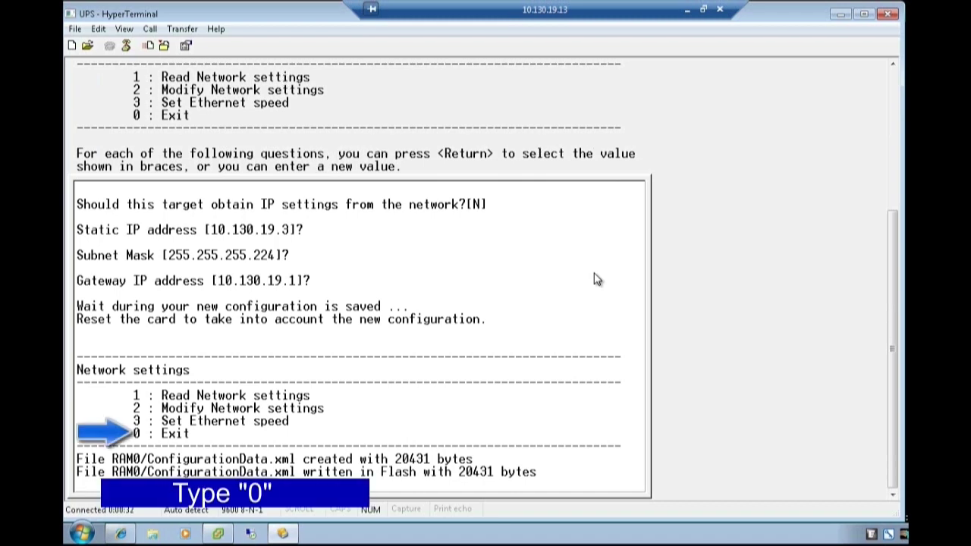
Exit the menu and reset the card so it reboots from boot with the static IP
{"action": "type", "text": "0"}
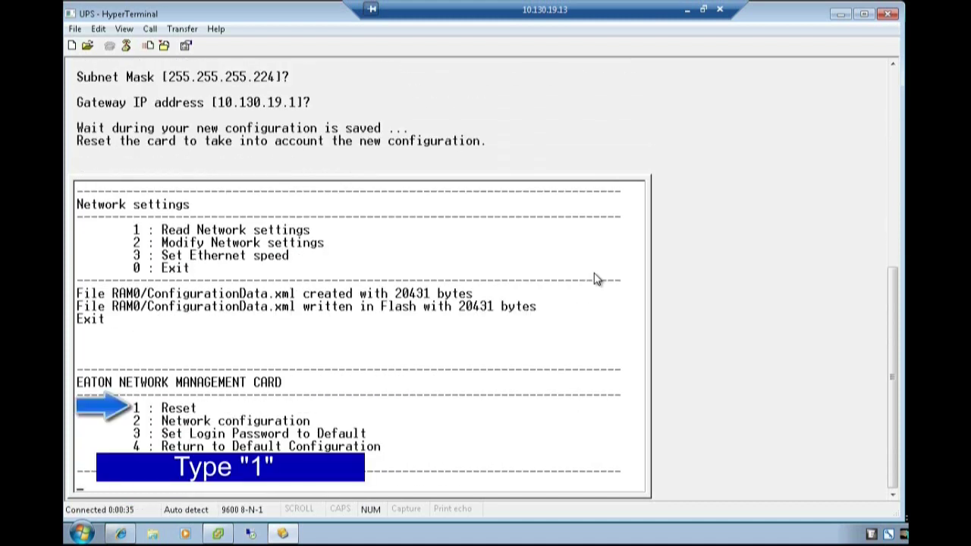
{"action": "type", "text": "1"}
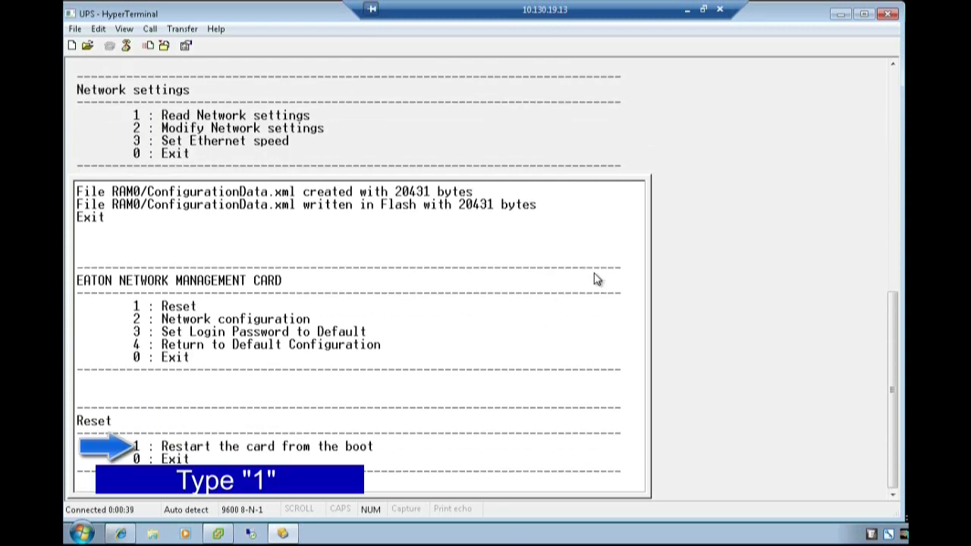
{"action": "type", "text": "1"}
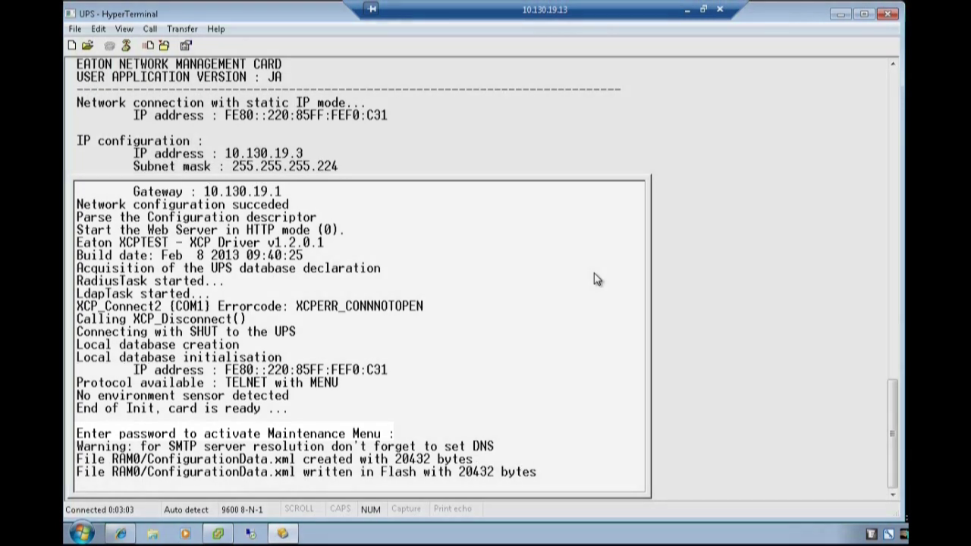
Log into the maintenance menu with the password, confirm Static IP 10.130.19.3, then exit
{"action": "type", "text": "a"}
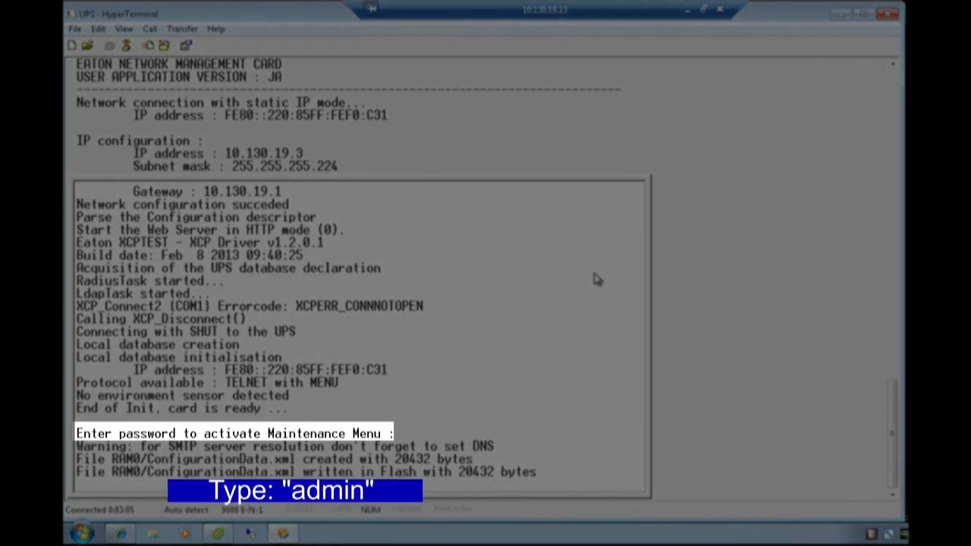
{"action": "type", "text": "dm"}
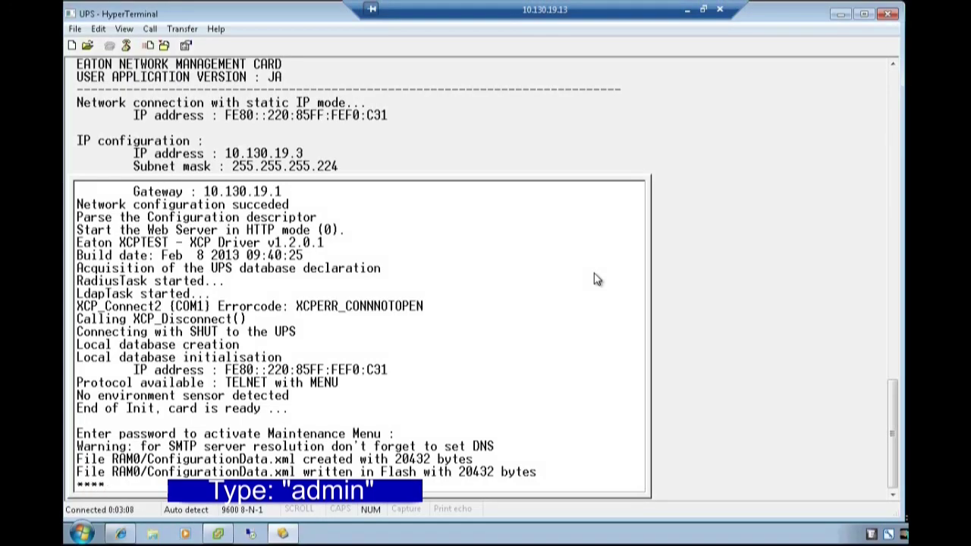
{"action": "type", "text": "in"}
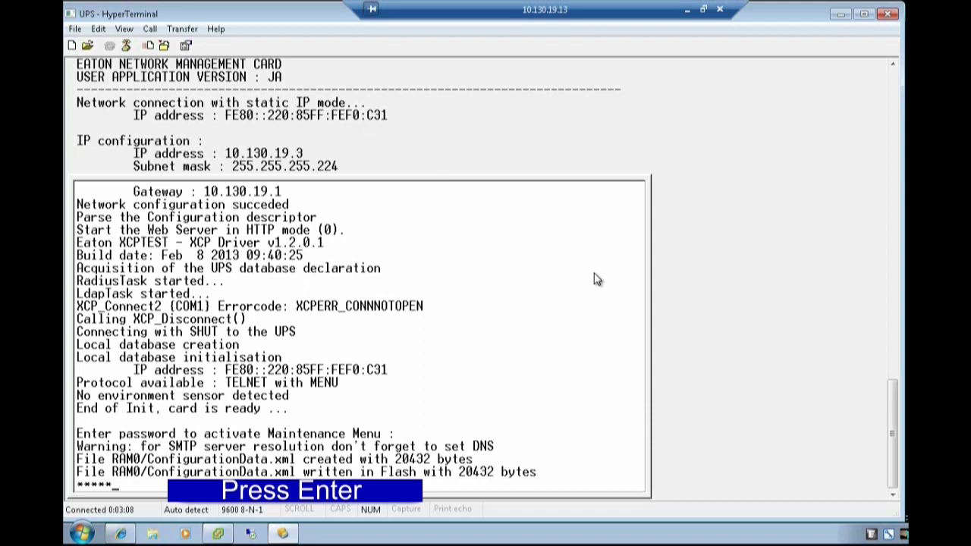
{"action": "key", "text": "Return"}
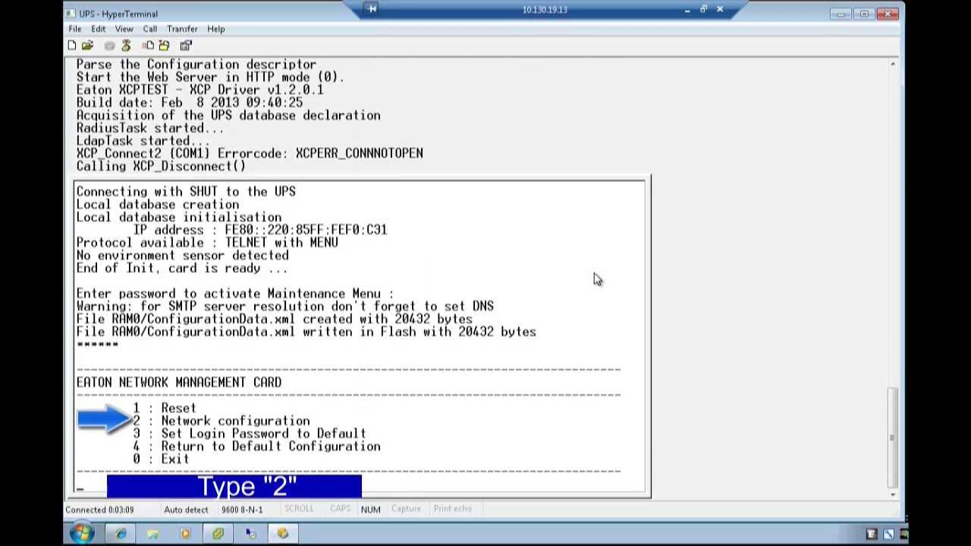
{"action": "type", "text": "2"}
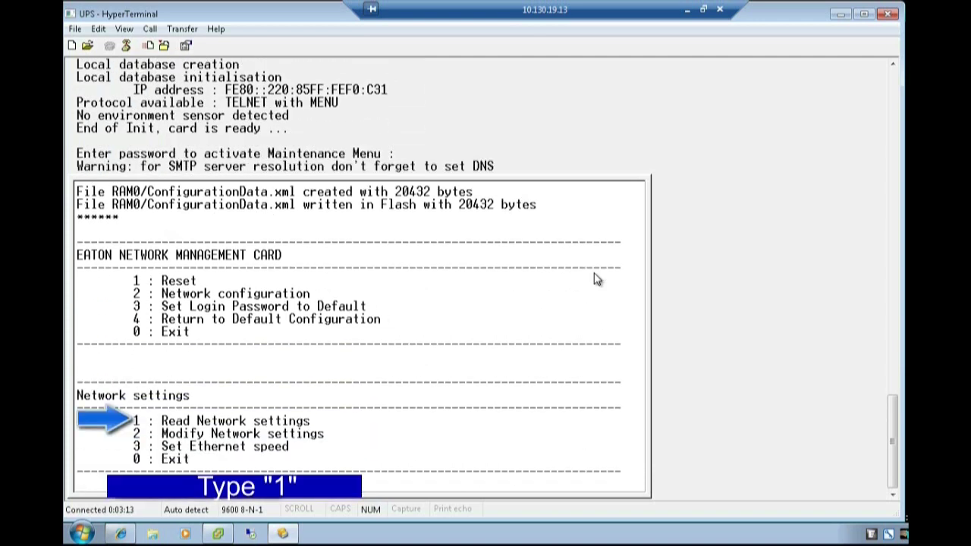
{"action": "type", "text": "1"}
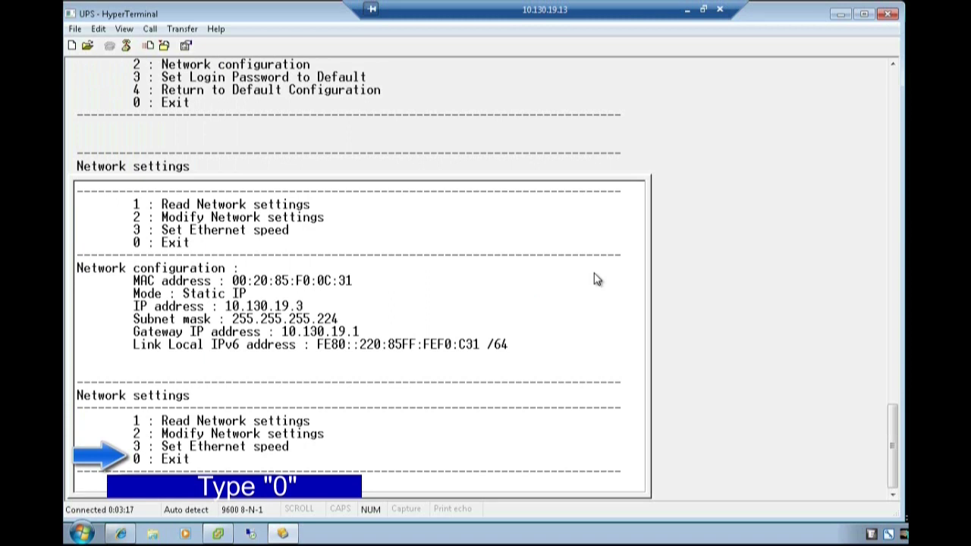
{"action": "type", "text": "0"}
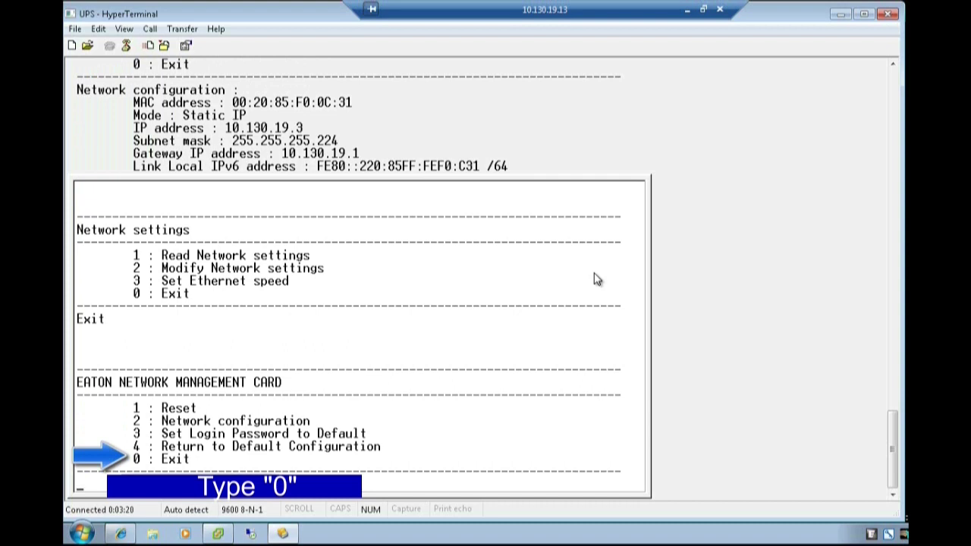
{"action": "type", "text": "0"}
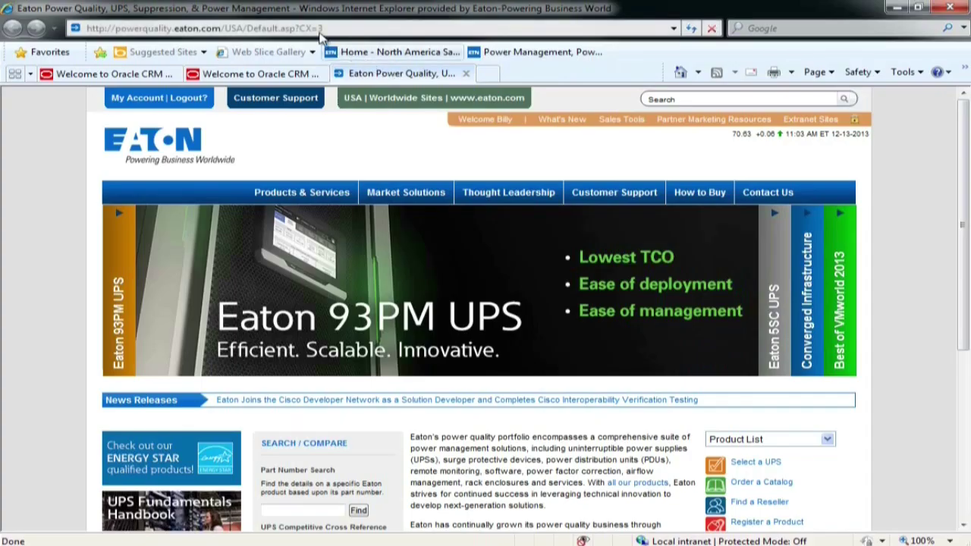
{"action": "left_click", "coordinate": [322, 28]}
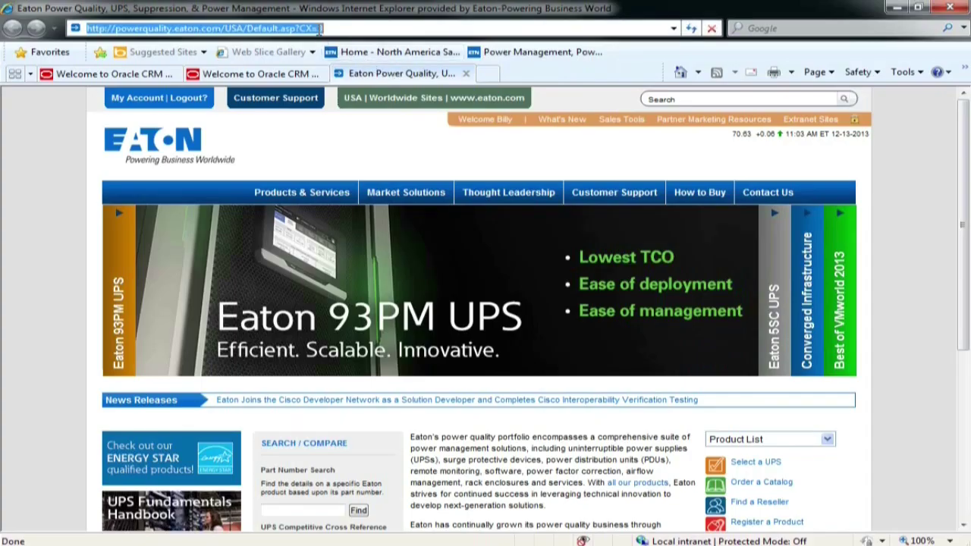
{"action": "type", "text": "1"}
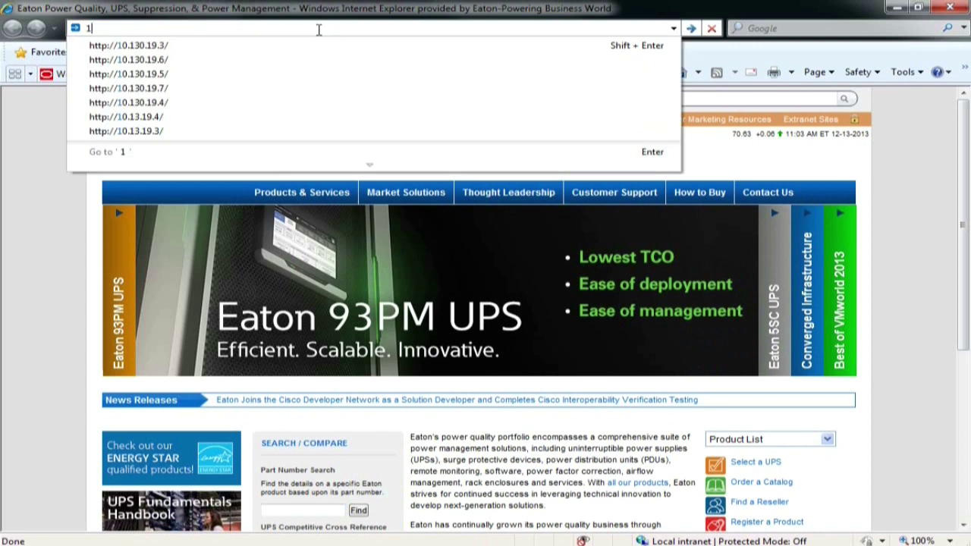
{"action": "left_click", "coordinate": [163, 45]}
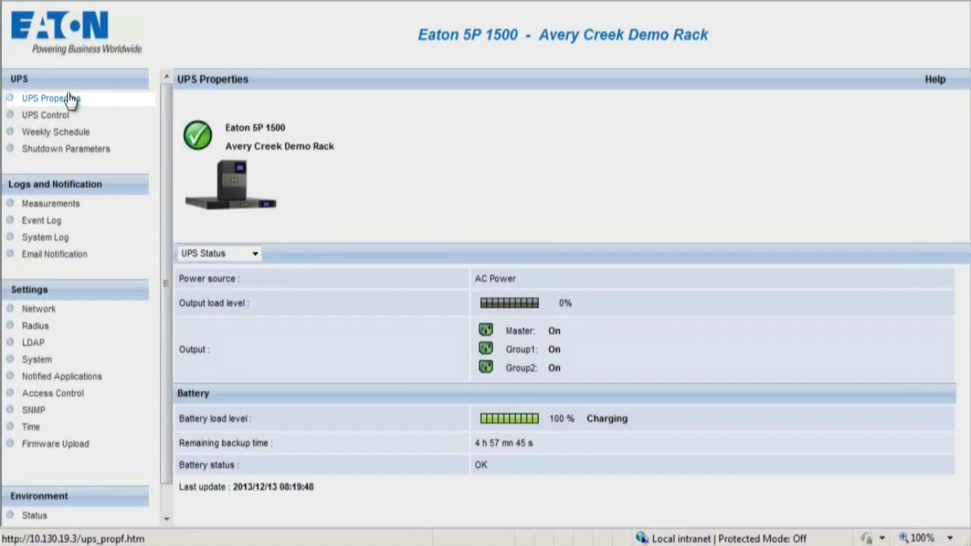
Refresh UPS Properties and view the UPS Alarms and Power Usage tables
{"action": "left_click", "coordinate": [67, 98]}
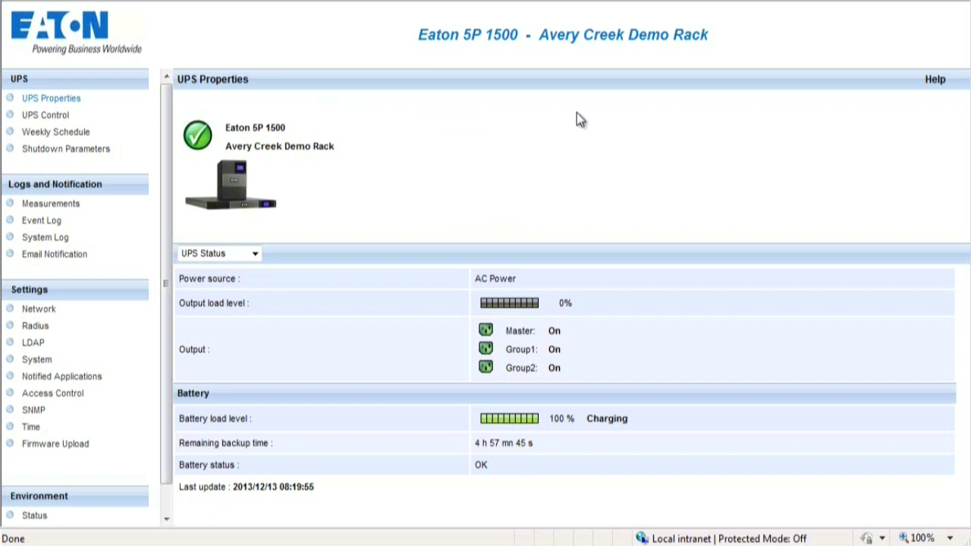
{"action": "left_click", "coordinate": [254, 254]}
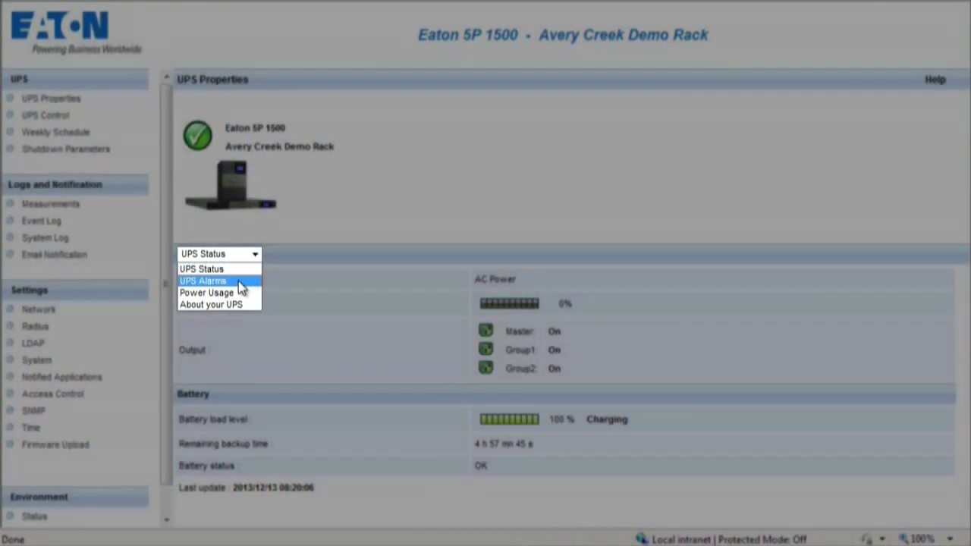
{"action": "left_click", "coordinate": [239, 280]}
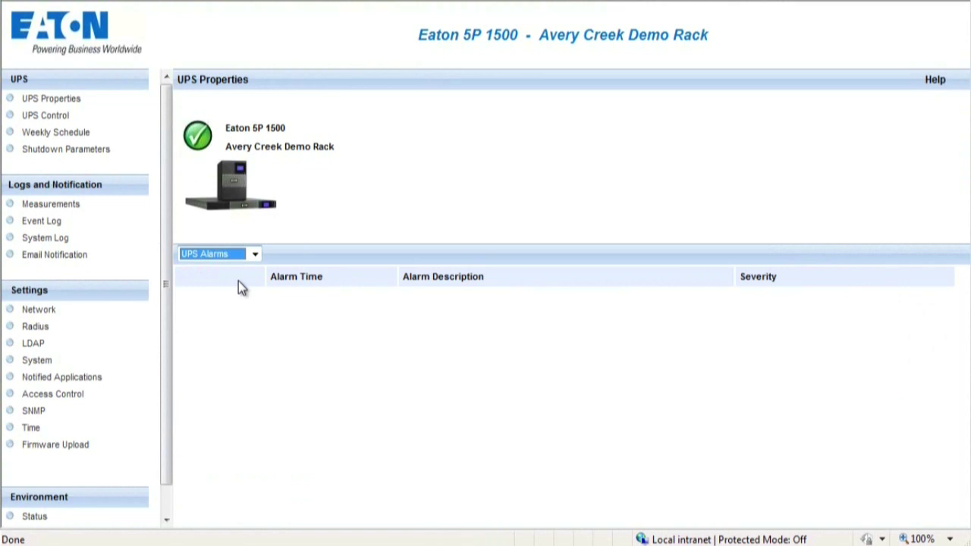
{"action": "key", "text": "alt+Down"}
{"action": "left_click", "coordinate": [240, 292]}
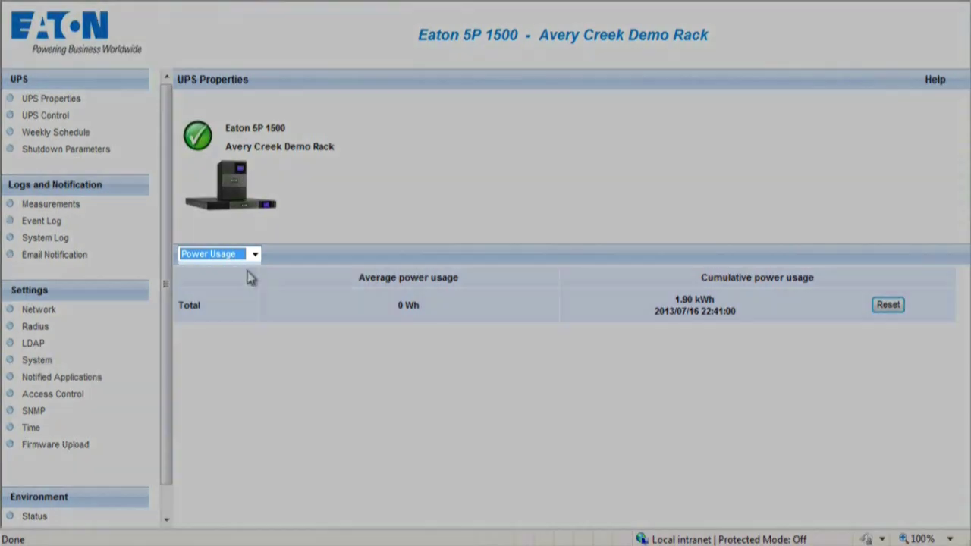
View the About your UPS details, then go to the UPS Control page
{"action": "left_click", "coordinate": [254, 255]}
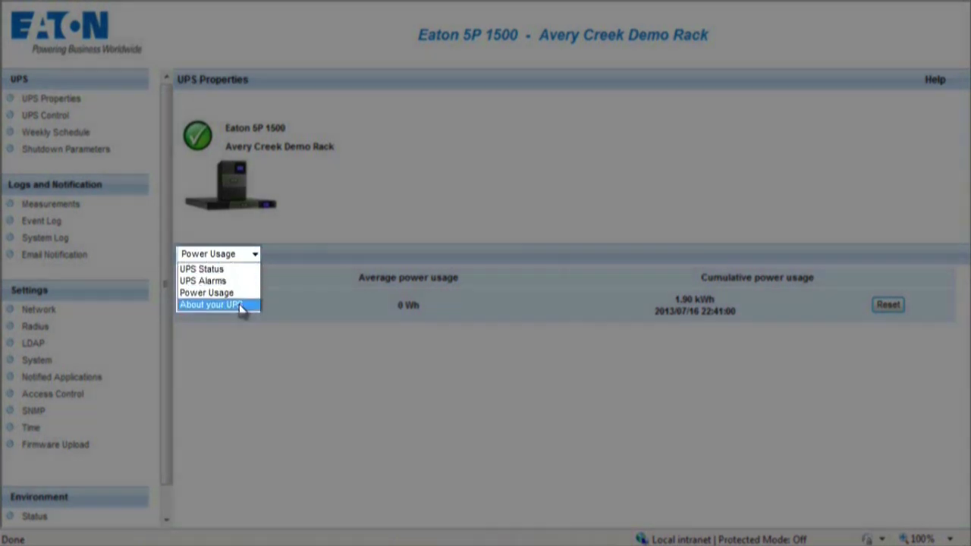
{"action": "left_click", "coordinate": [238, 304]}
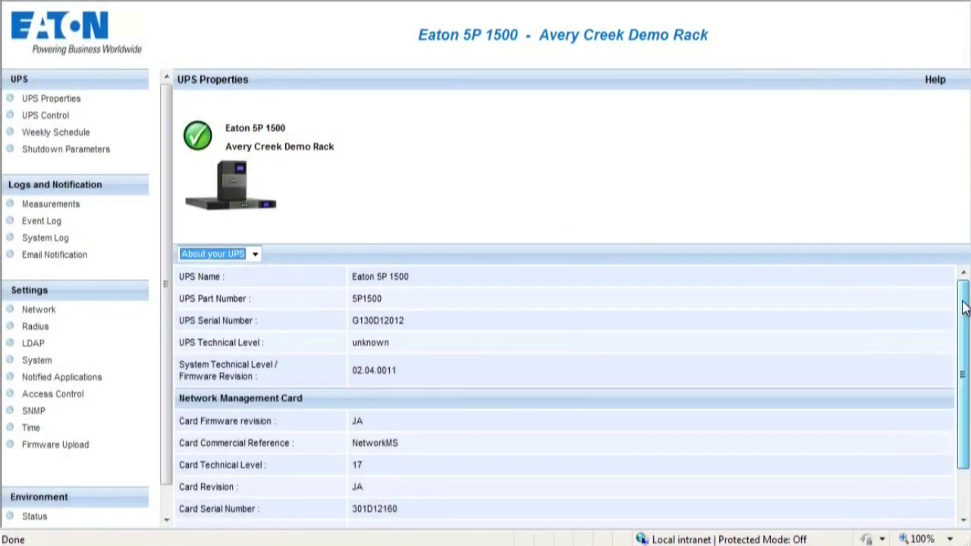
{"action": "left_click_drag", "start_coordinate": [963, 306], "coordinate": [964, 379]}
{"action": "left_click", "coordinate": [50, 119]}
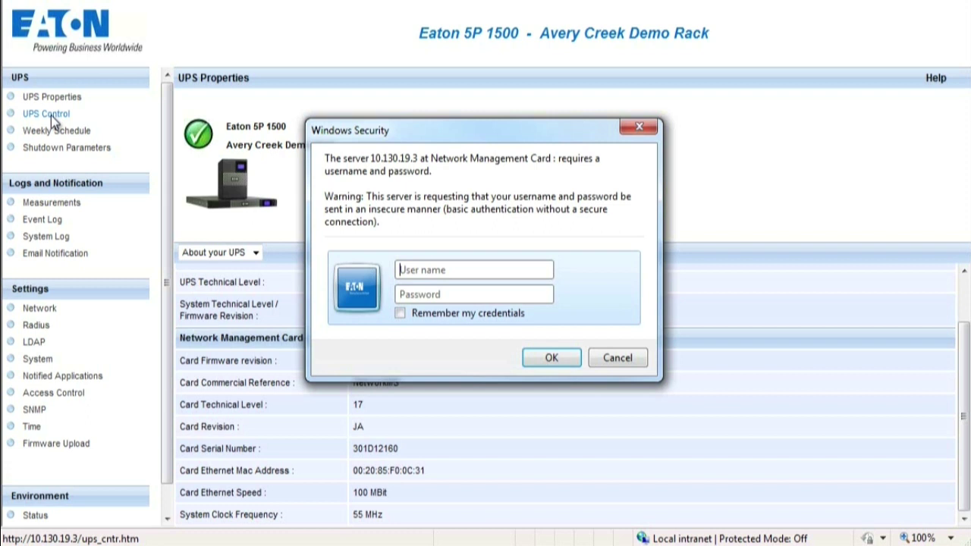
Sign in with the administrator username and password to load UPS Control
{"action": "type", "text": "admin"}
{"action": "key", "text": "Tab"}
{"action": "type", "text": "admin"}
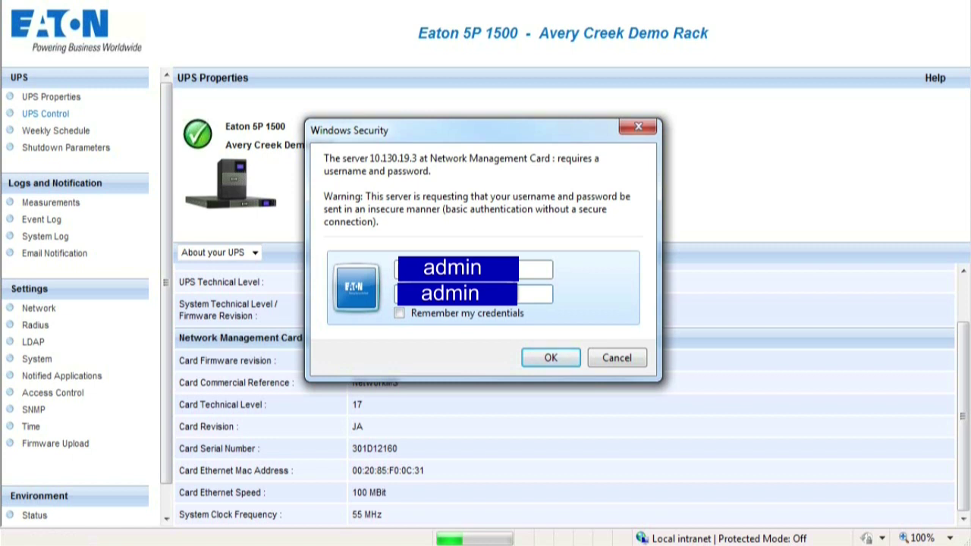
{"action": "left_click", "coordinate": [552, 363]}
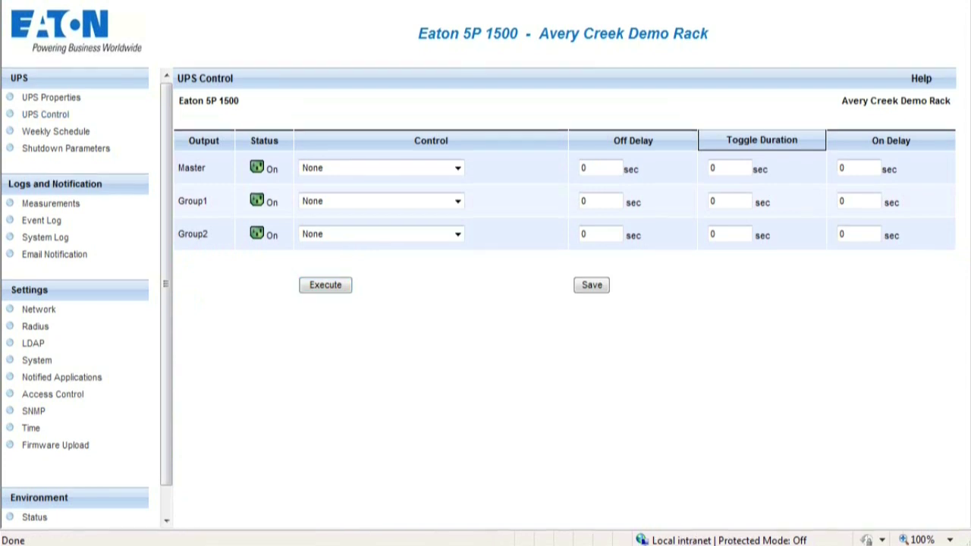
Open the Master output's Weekly Schedule and Shutdown Parameters, and rename Master to 'Type Name'
{"action": "left_click", "coordinate": [458, 168]}
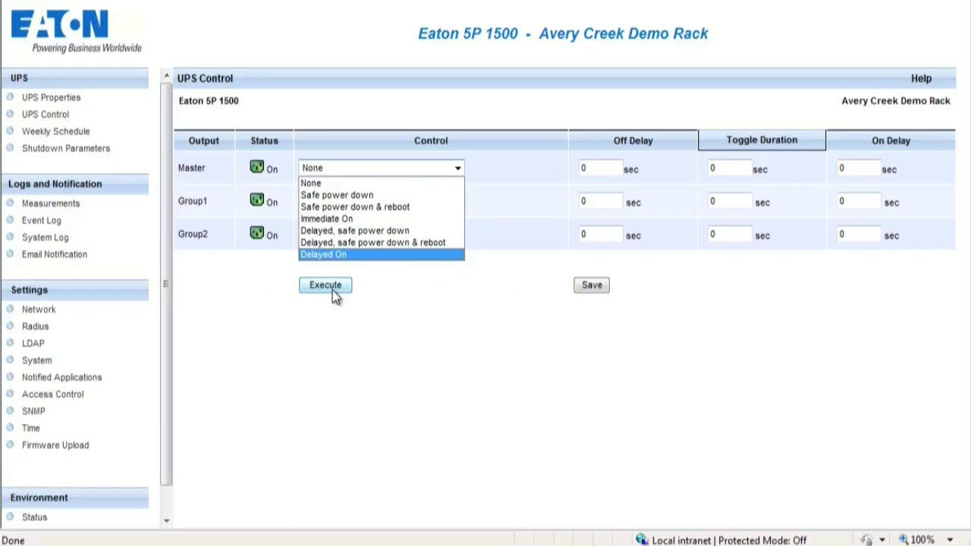
{"action": "left_click", "coordinate": [73, 133]}
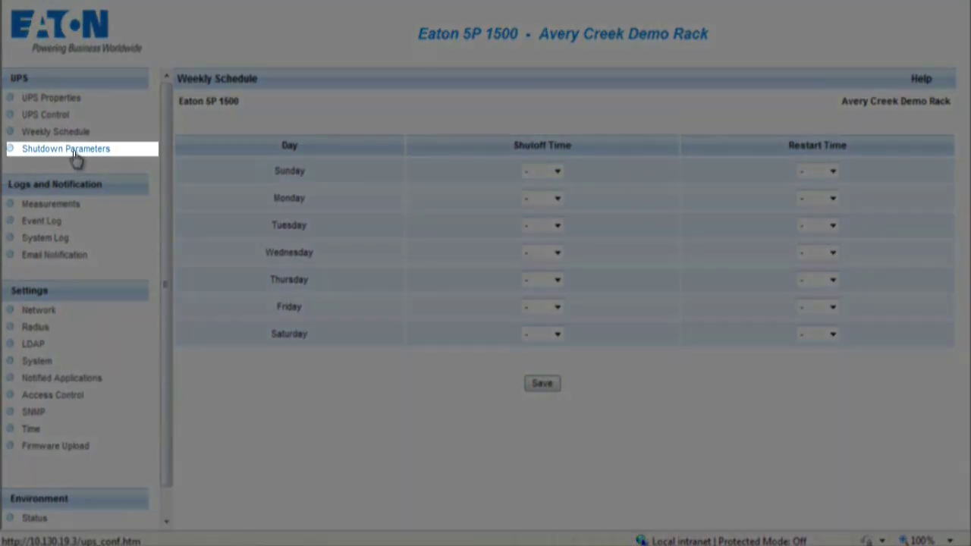
{"action": "left_click", "coordinate": [76, 151]}
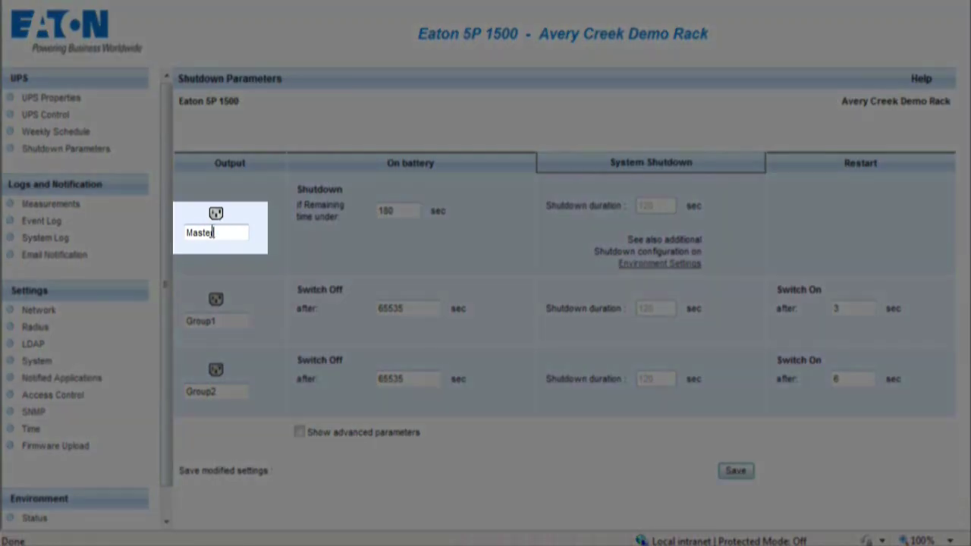
{"action": "left_click_drag", "start_coordinate": [212, 232], "coordinate": [184, 238]}
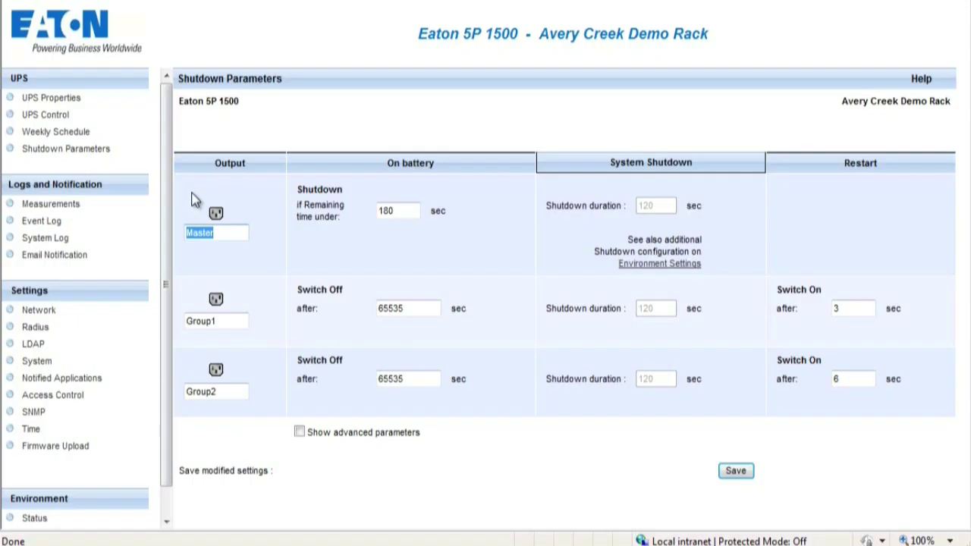
{"action": "type", "text": "Type Name"}
Browse the Measurements, Event Log and System Log pages, ending on Email Notification
{"action": "left_click", "coordinate": [50, 204]}
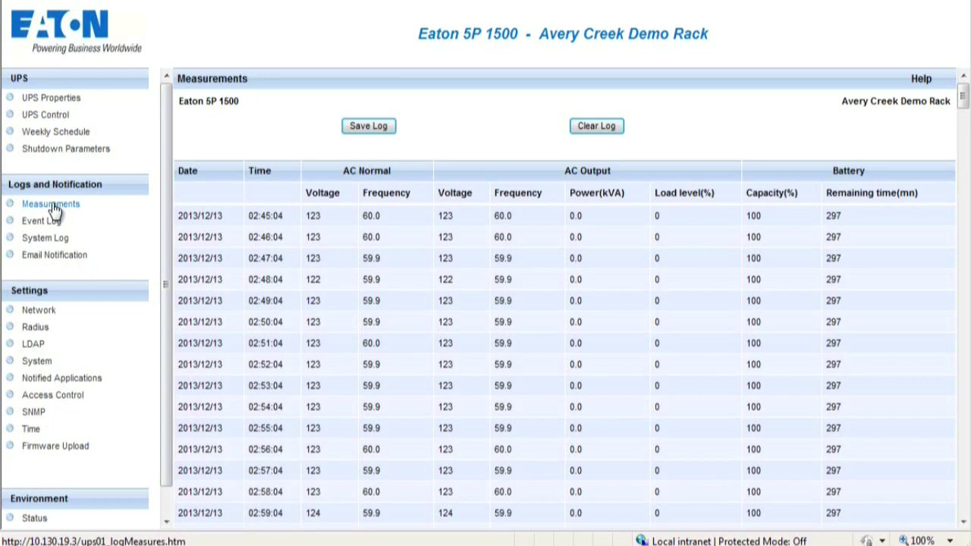
{"action": "left_click", "coordinate": [43, 221]}
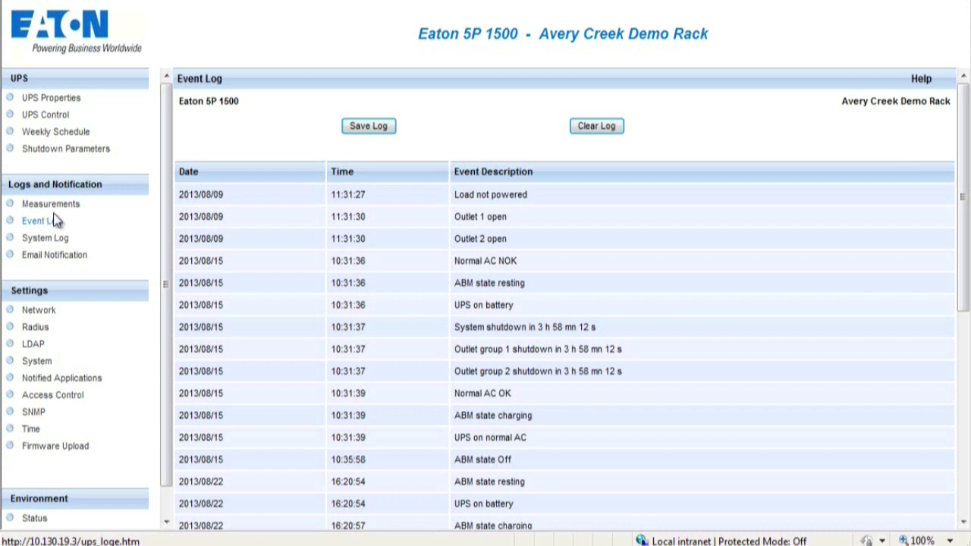
{"action": "left_click", "coordinate": [47, 239]}
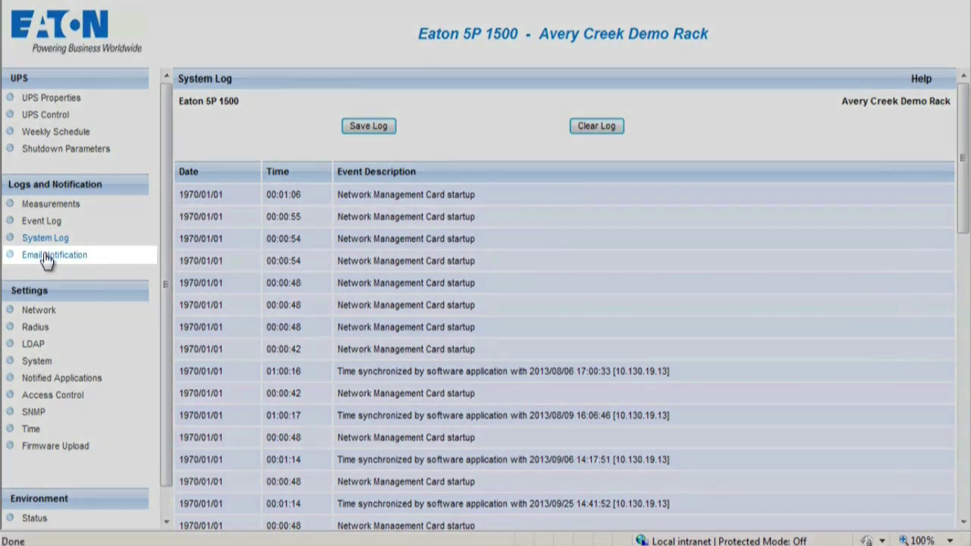
{"action": "left_click", "coordinate": [47, 258]}
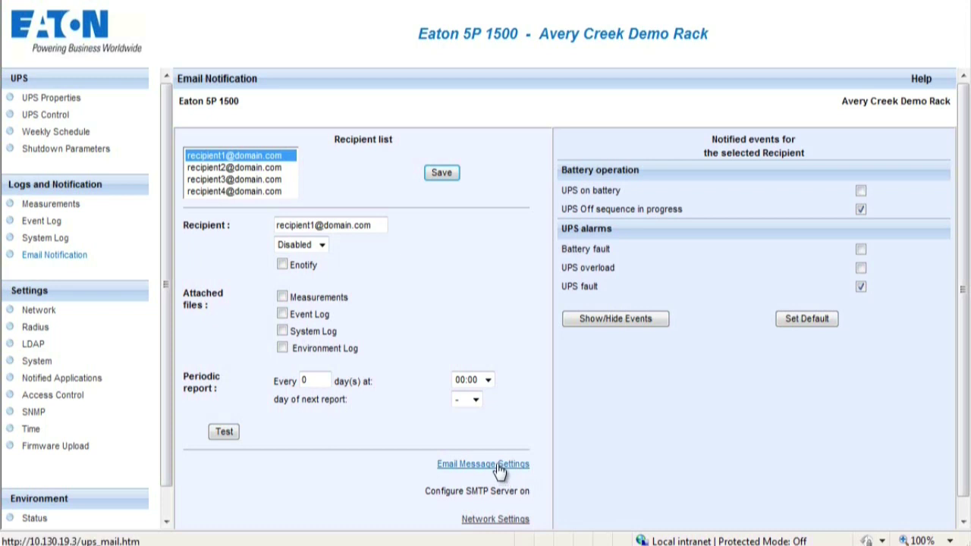
Look over the Network and Radius settings pages, then the LDAP Configuration page
{"action": "left_click", "coordinate": [39, 312]}
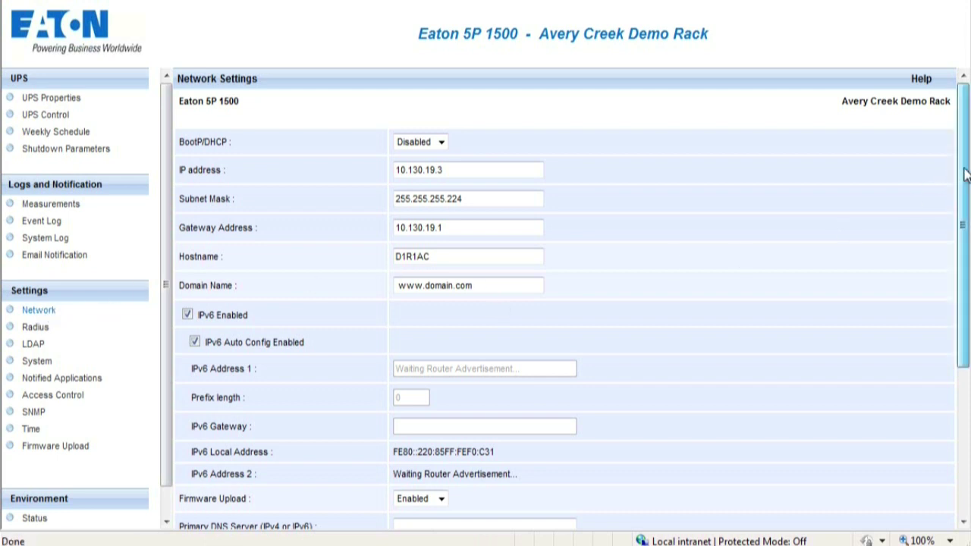
{"action": "scroll", "coordinate": [961, 227], "scroll_direction": "down", "scroll_amount": 3}
{"action": "left_click", "coordinate": [35, 328]}
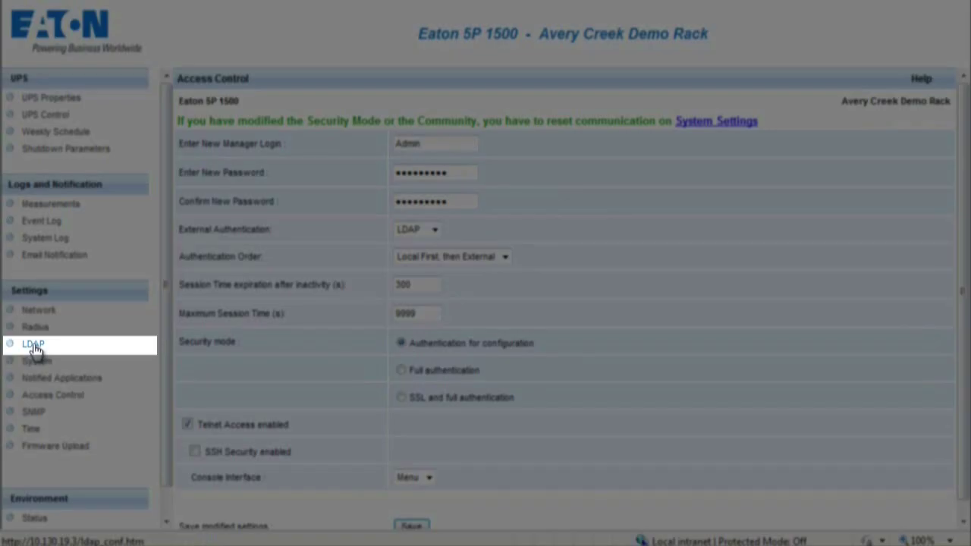
{"action": "left_click", "coordinate": [33, 345]}
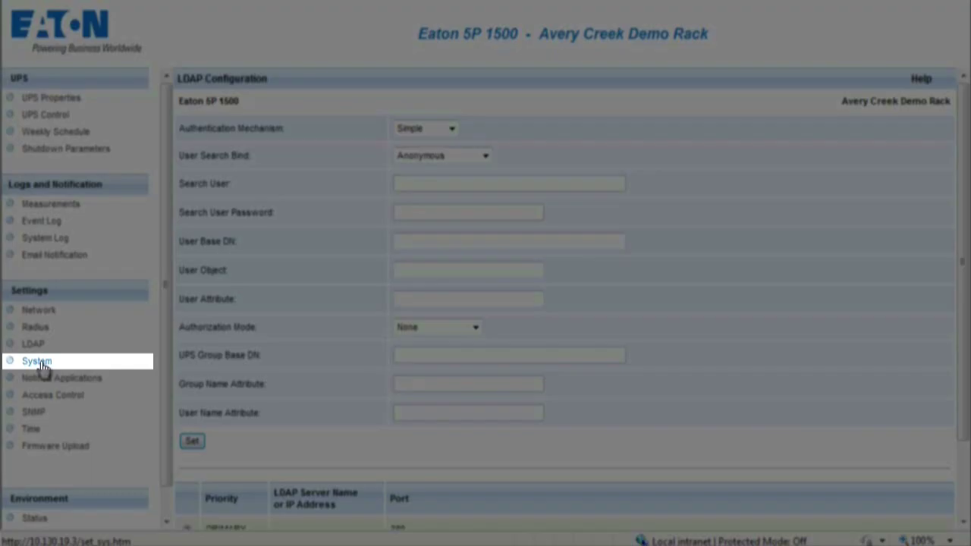
Browse the System, Notified Applications and Access Control pages, ending on SNMP Settings
{"action": "left_click", "coordinate": [37, 362]}
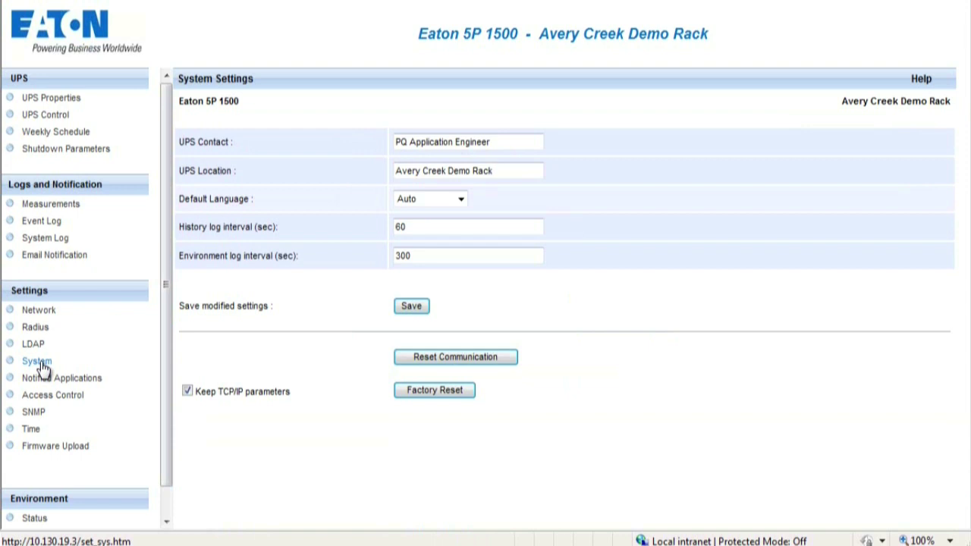
{"action": "left_click", "coordinate": [65, 381]}
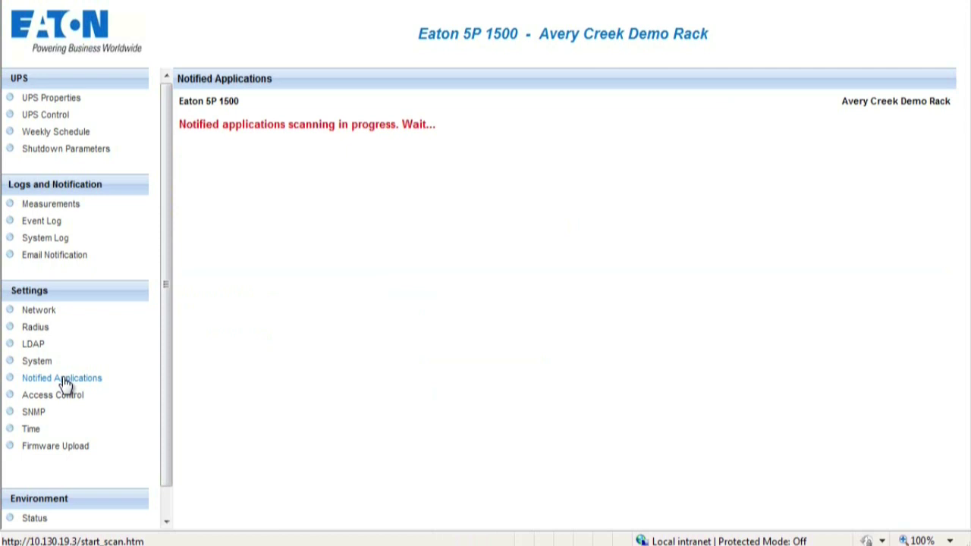
{"action": "left_click", "coordinate": [57, 395]}
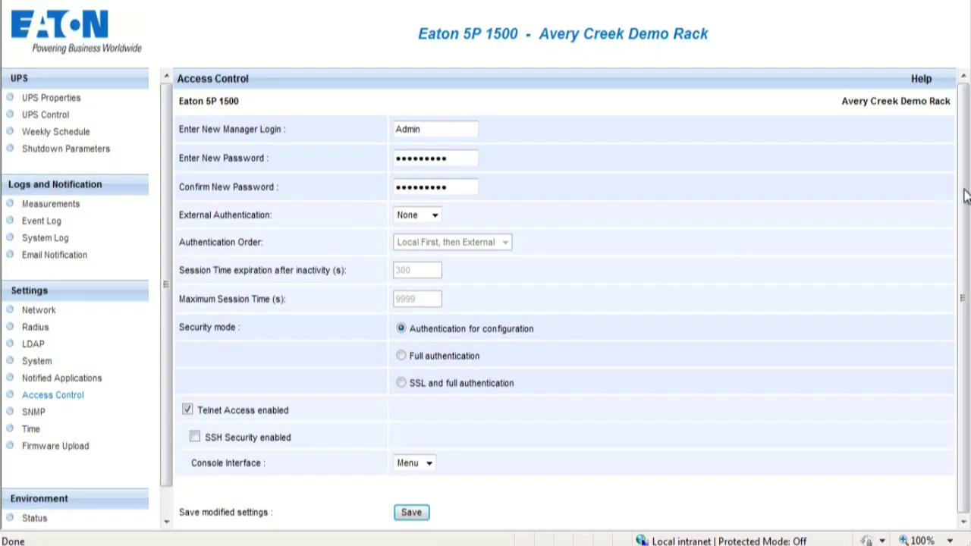
{"action": "left_click_drag", "start_coordinate": [964, 196], "coordinate": [966, 225]}
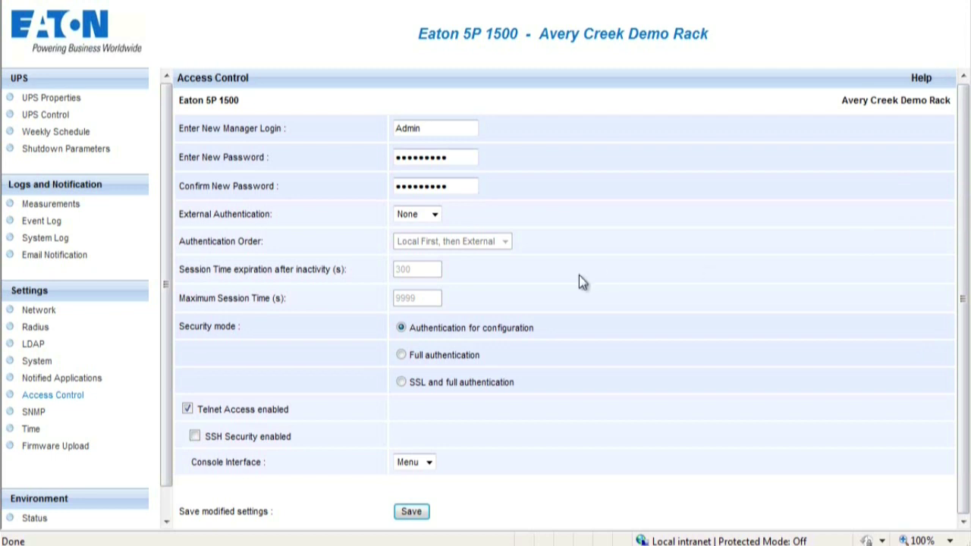
{"action": "left_click", "coordinate": [32, 413]}
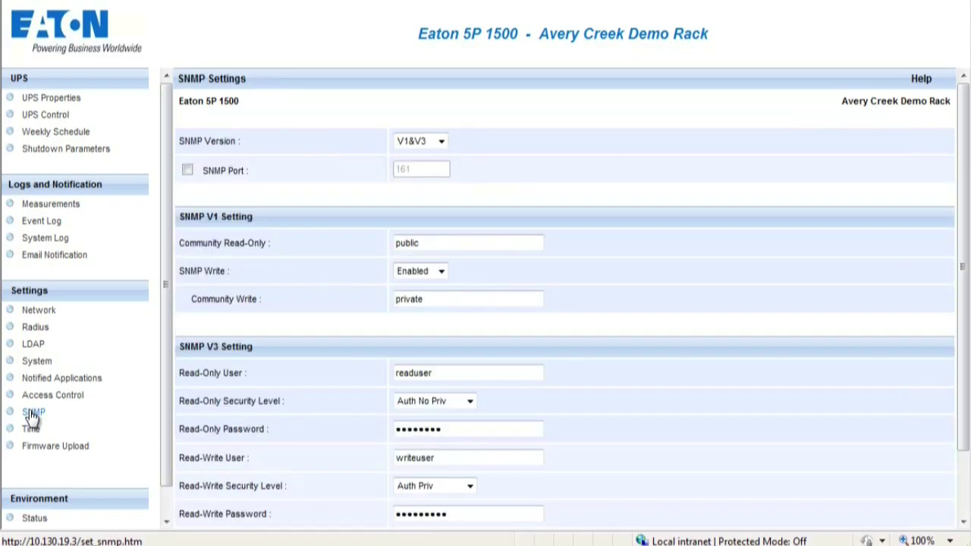
Review the Time settings page, then move on to the Firmware Upload page
{"action": "left_click", "coordinate": [31, 429]}
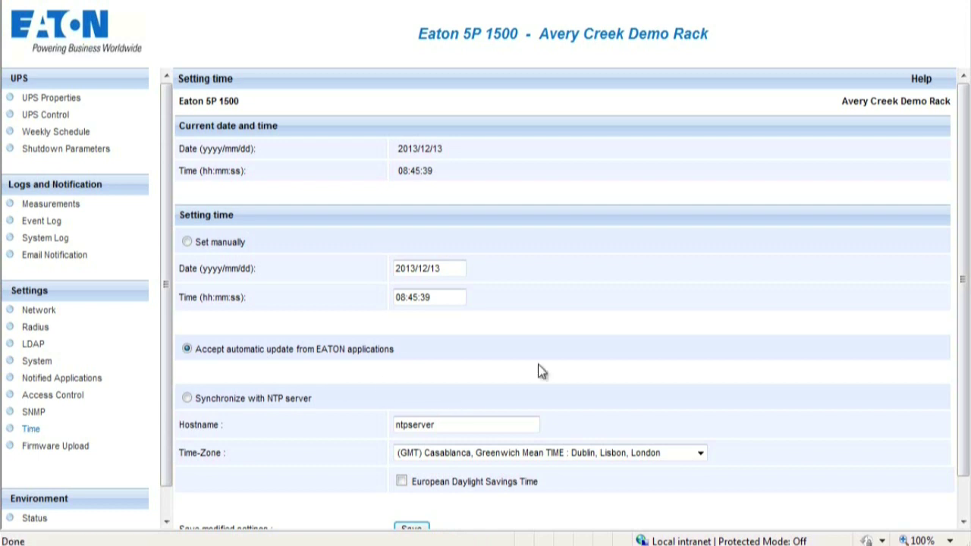
{"action": "scroll", "coordinate": [965, 254], "scroll_direction": "down", "scroll_amount": 1}
{"action": "left_click", "coordinate": [57, 447]}
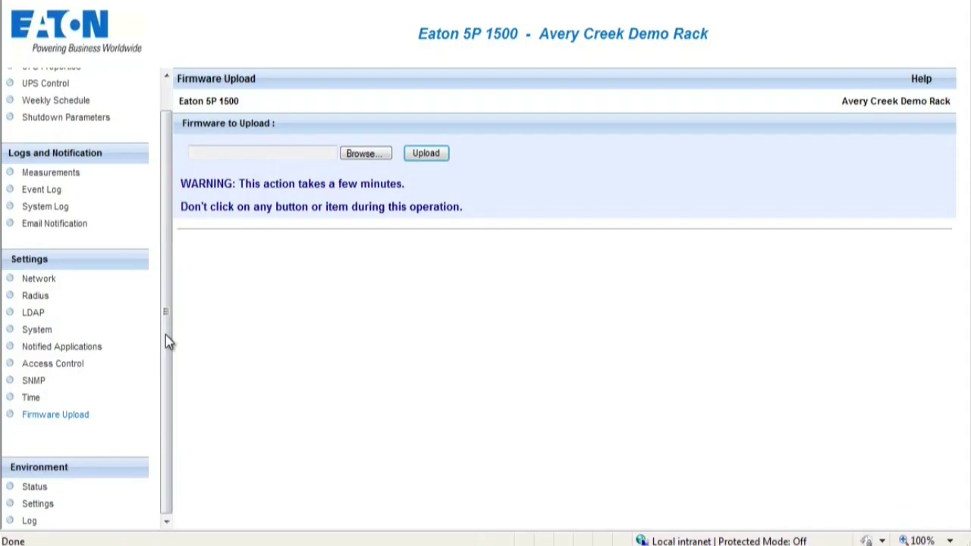
Check the Environment Status and Settings thresholds, then open the temperature and humidity Log table
{"action": "left_click", "coordinate": [34, 487]}
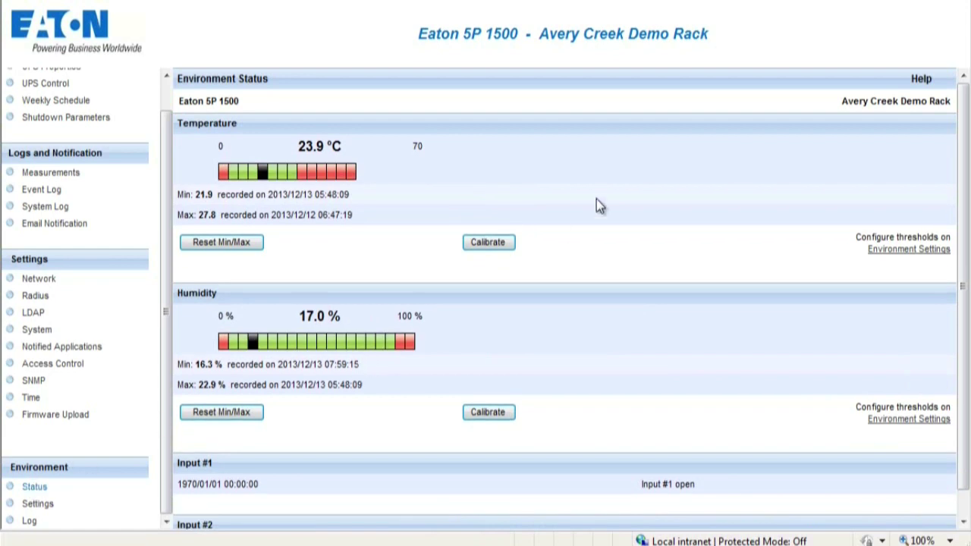
{"action": "left_click", "coordinate": [37, 503]}
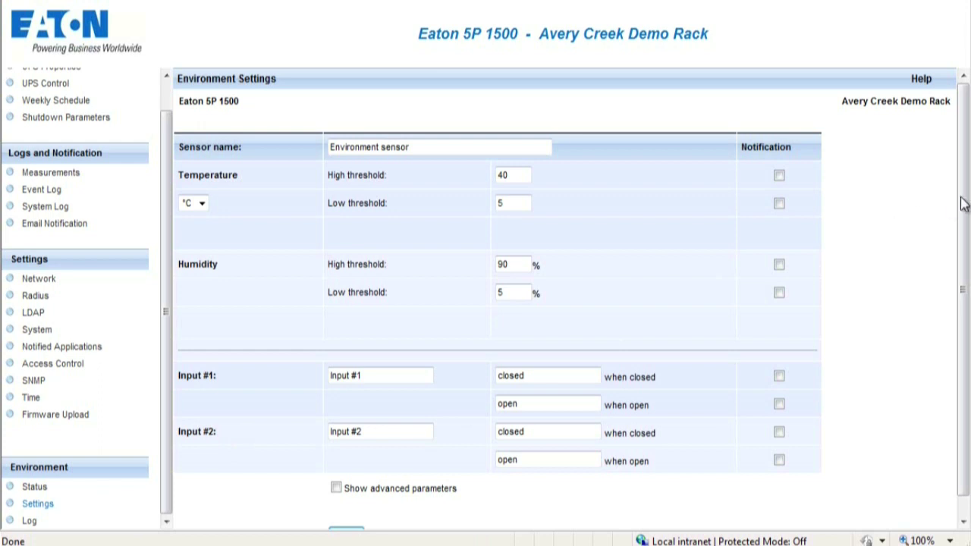
{"action": "left_click_drag", "start_coordinate": [965, 201], "coordinate": [964, 254]}
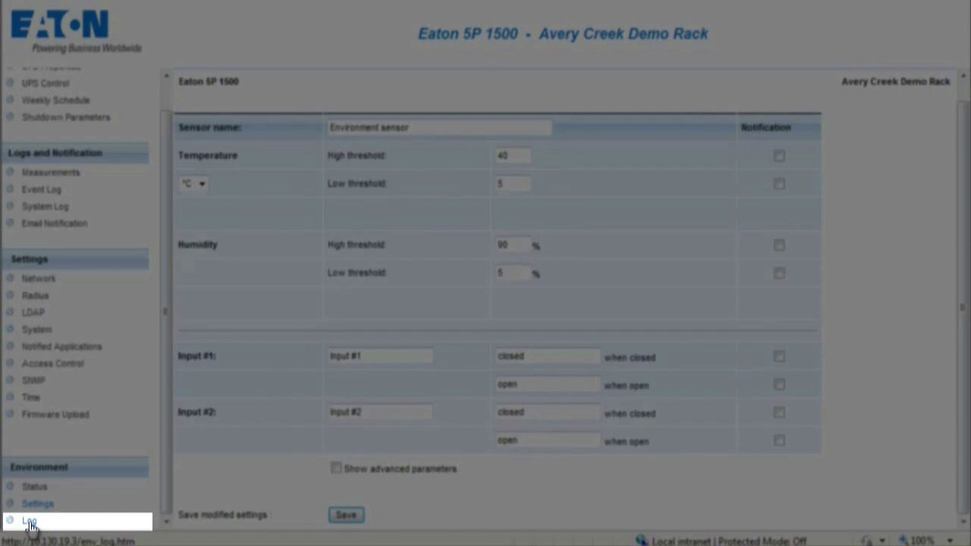
{"action": "left_click", "coordinate": [28, 522]}
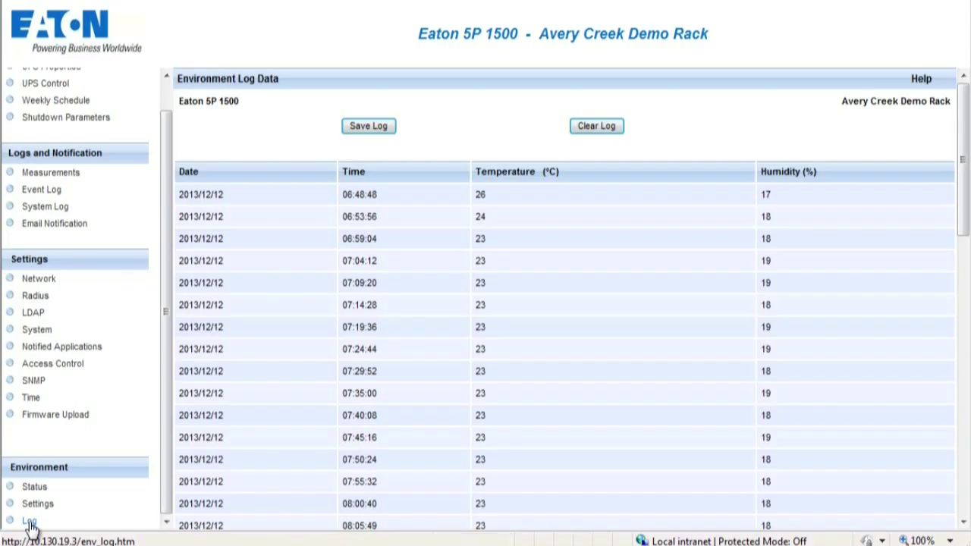